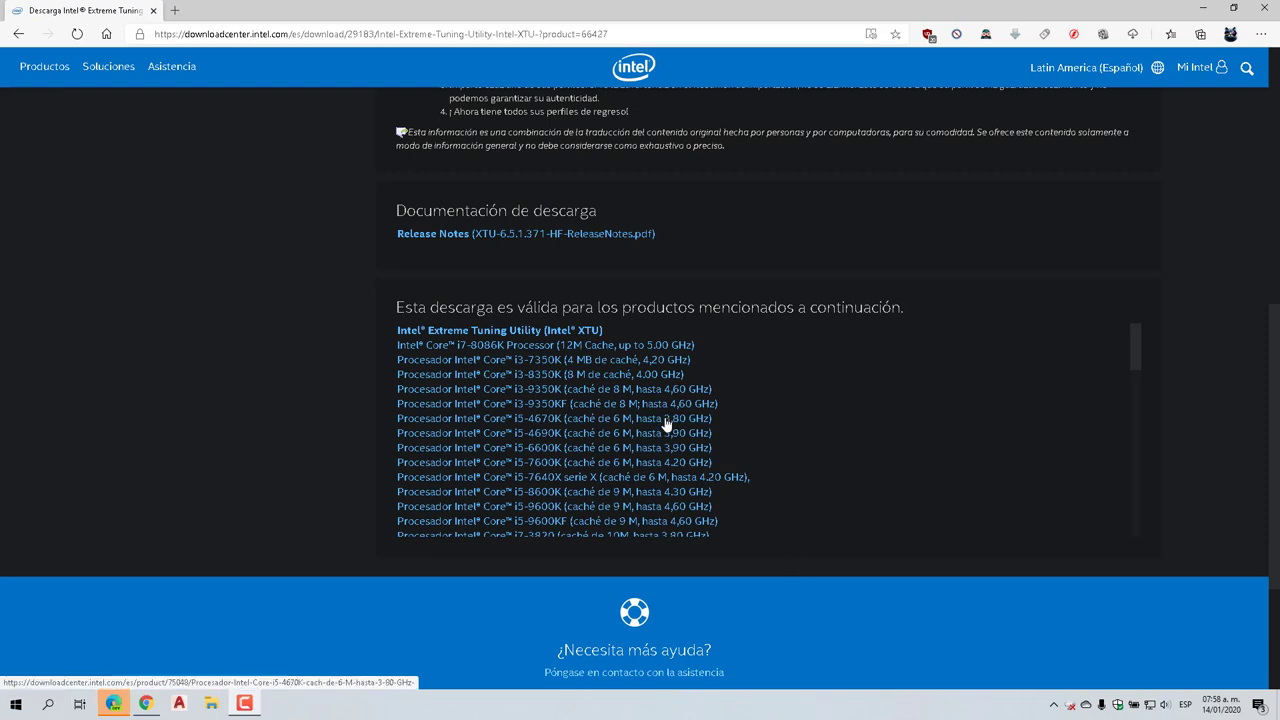
Step: Examine the list of processors supported by the Intel Extreme Tuning Utility download, and return to the available XTUSetup.exe download
scroll(746, 415, "down", 1)
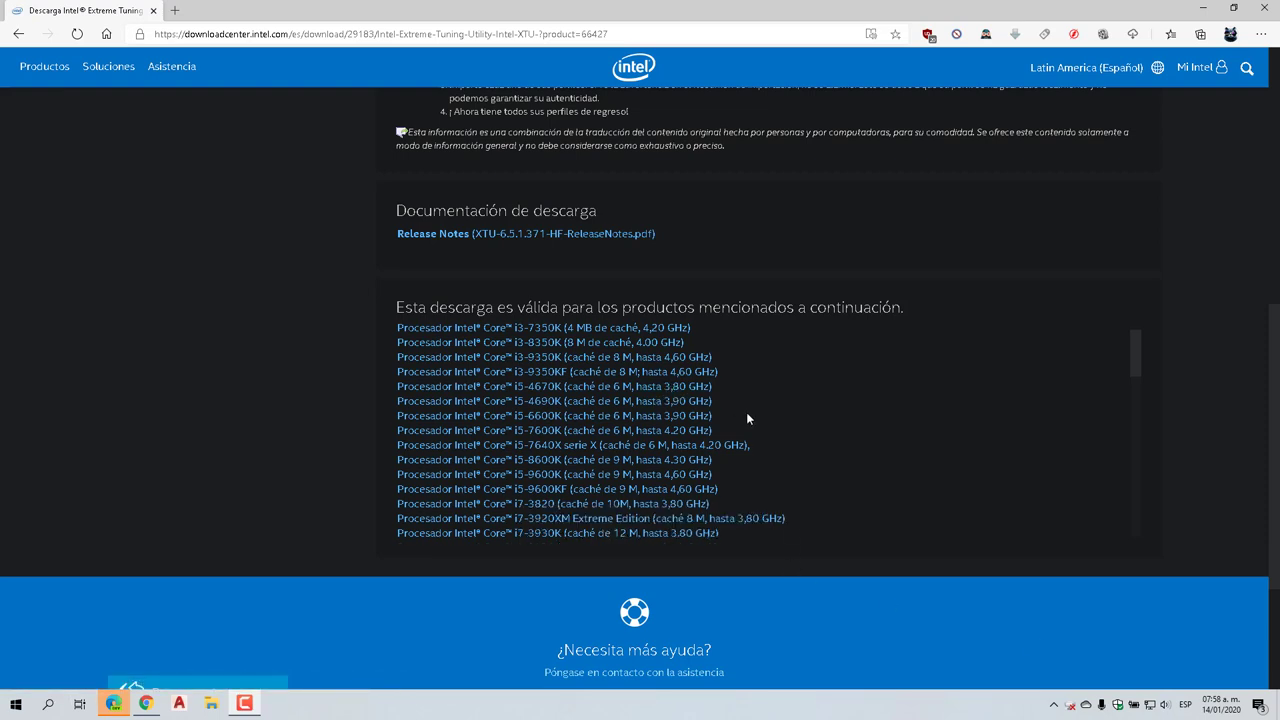
scroll(746, 418, "down", 3)
scroll(746, 419, "down", 5)
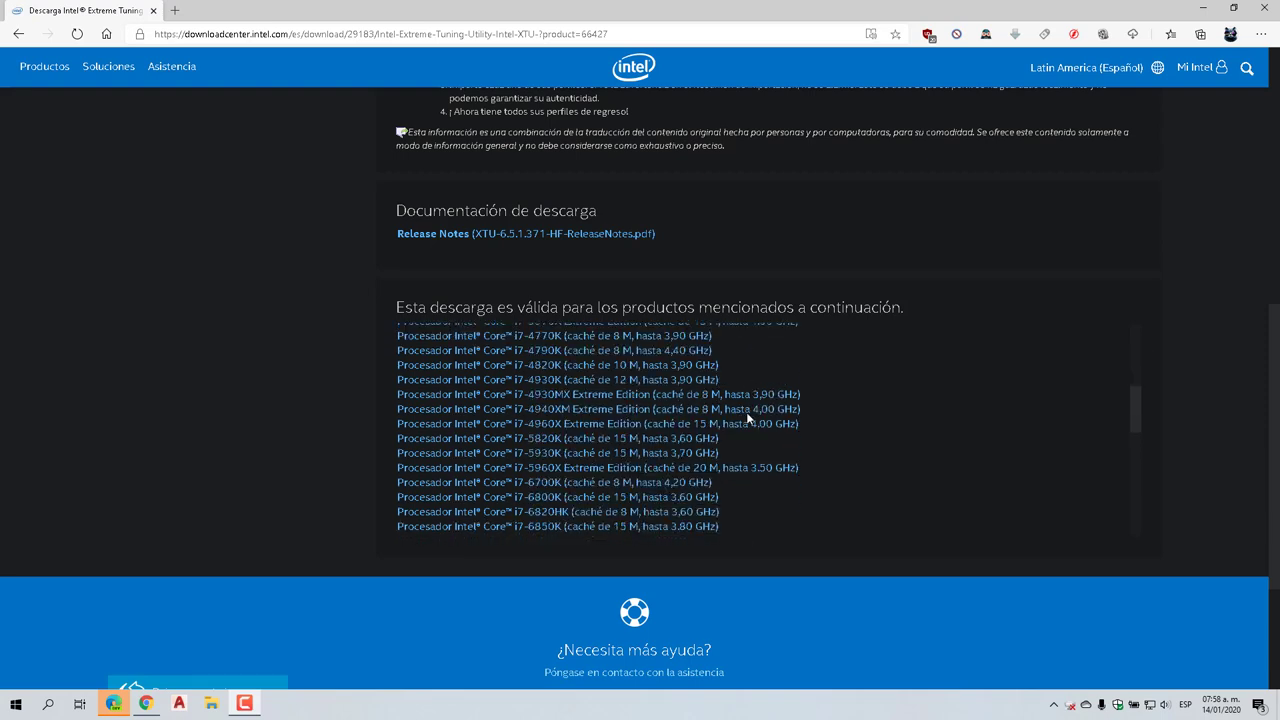
scroll(746, 419, "down", 3)
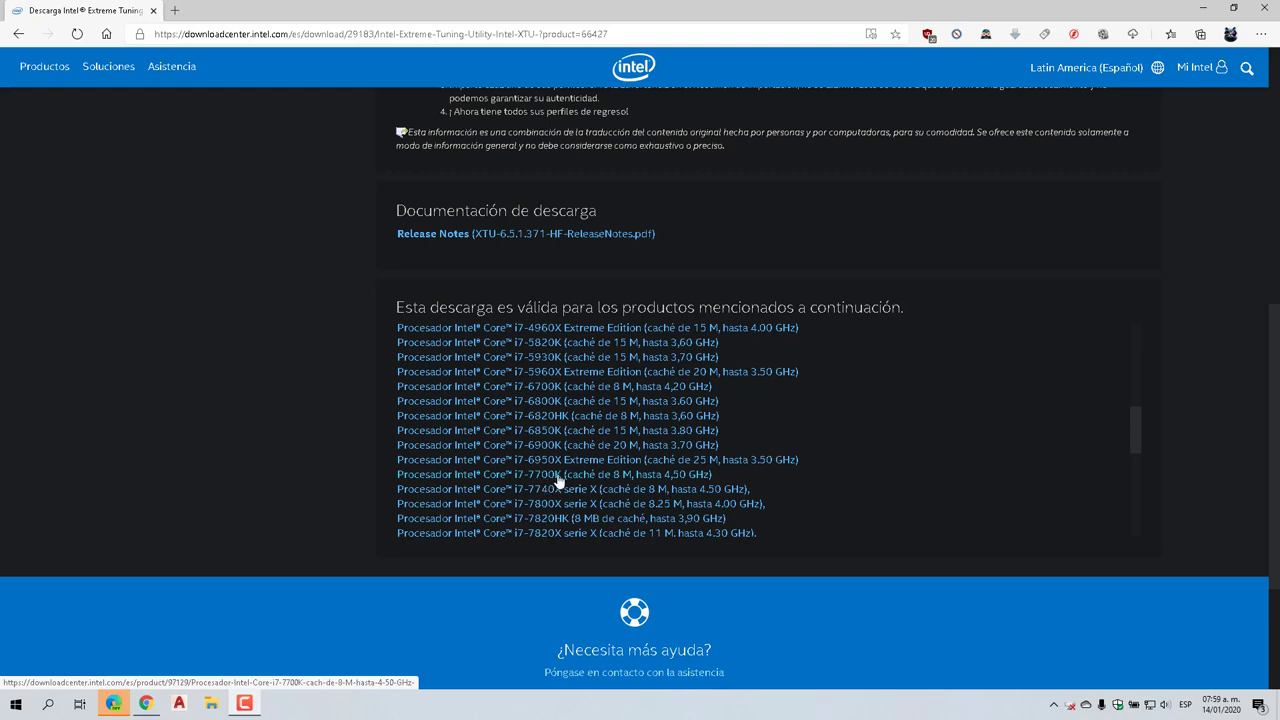
scroll(572, 468, "down", 10)
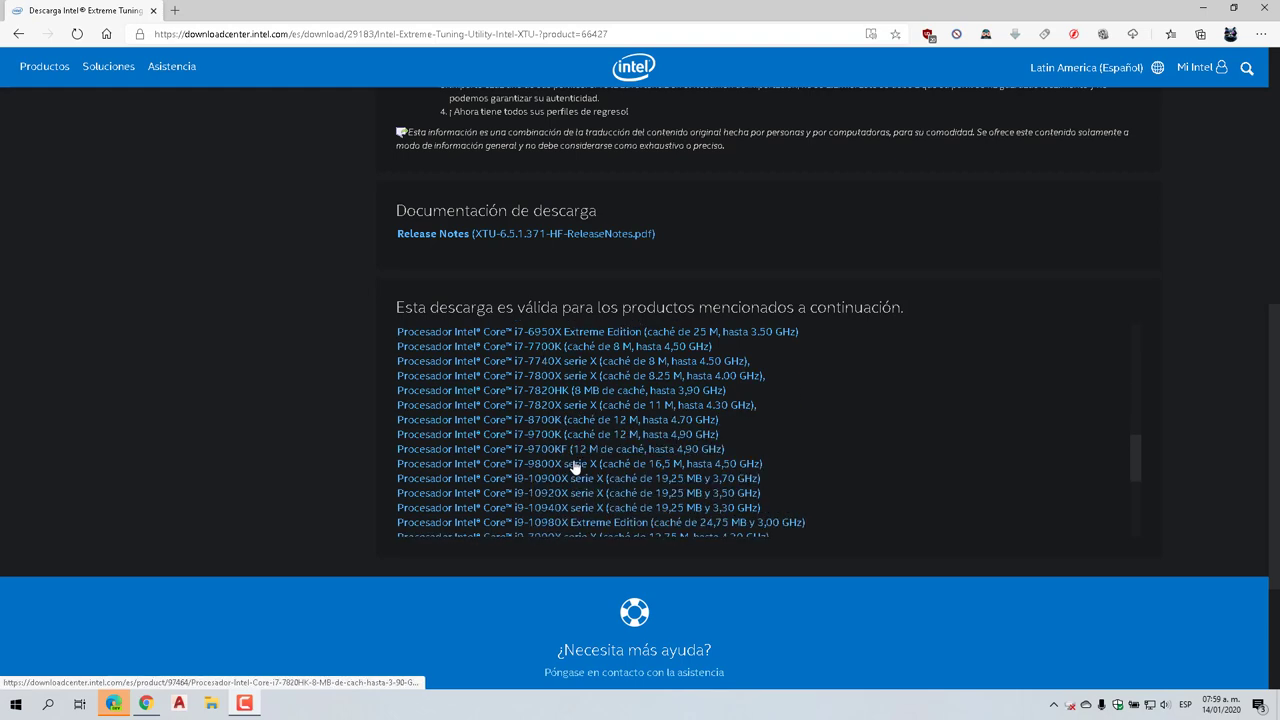
scroll(576, 467, "down", 3)
scroll(590, 470, "up", 12)
scroll(591, 471, "up", 8)
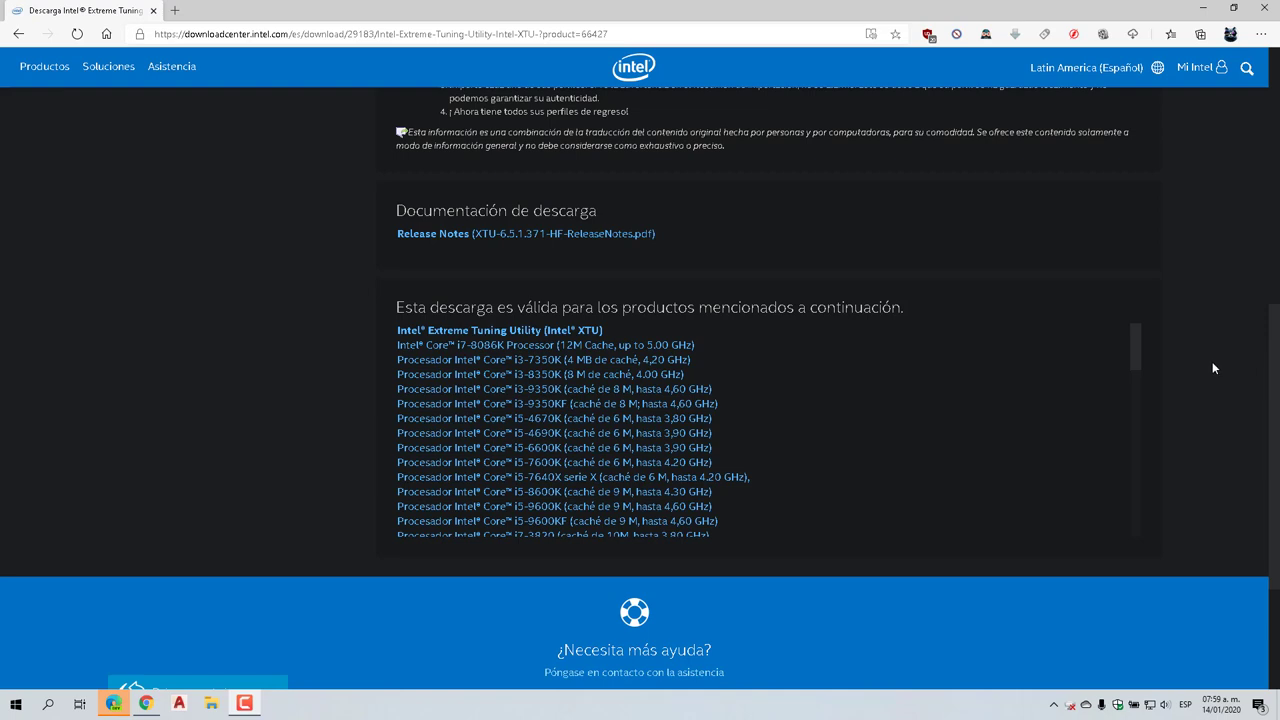
scroll(1205, 372, "up", 5)
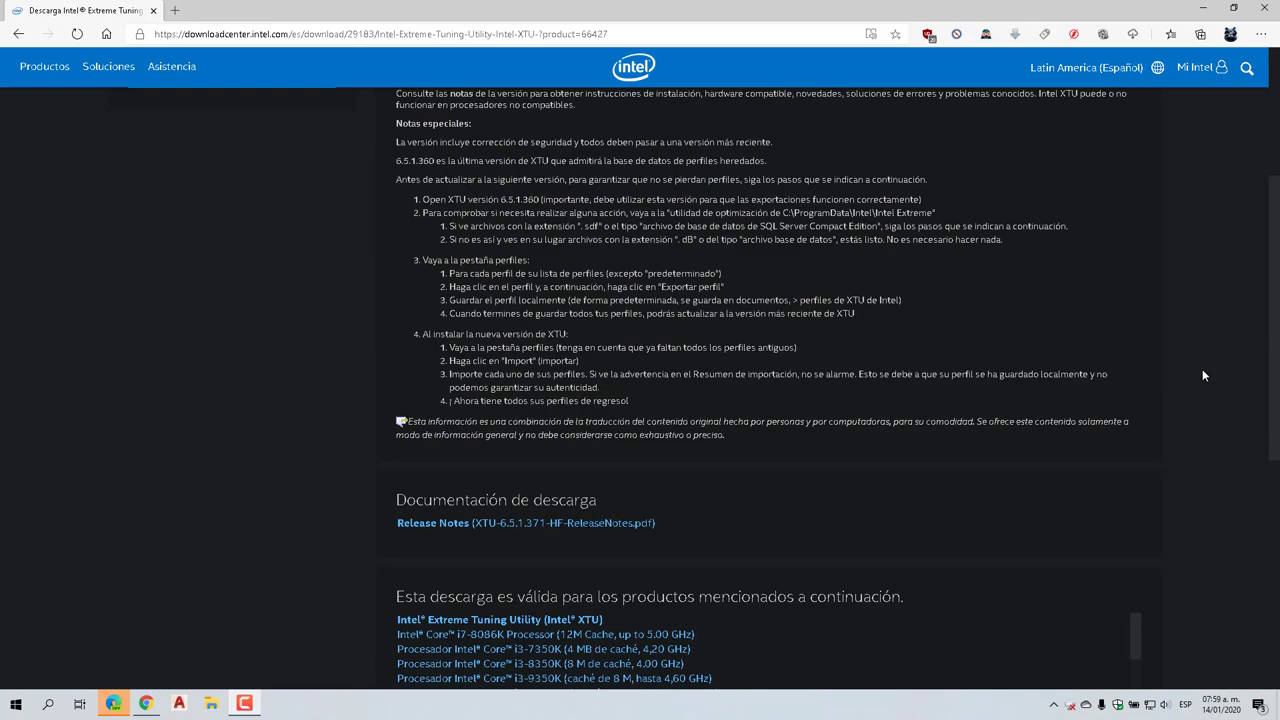
scroll(1204, 375, "up", 1)
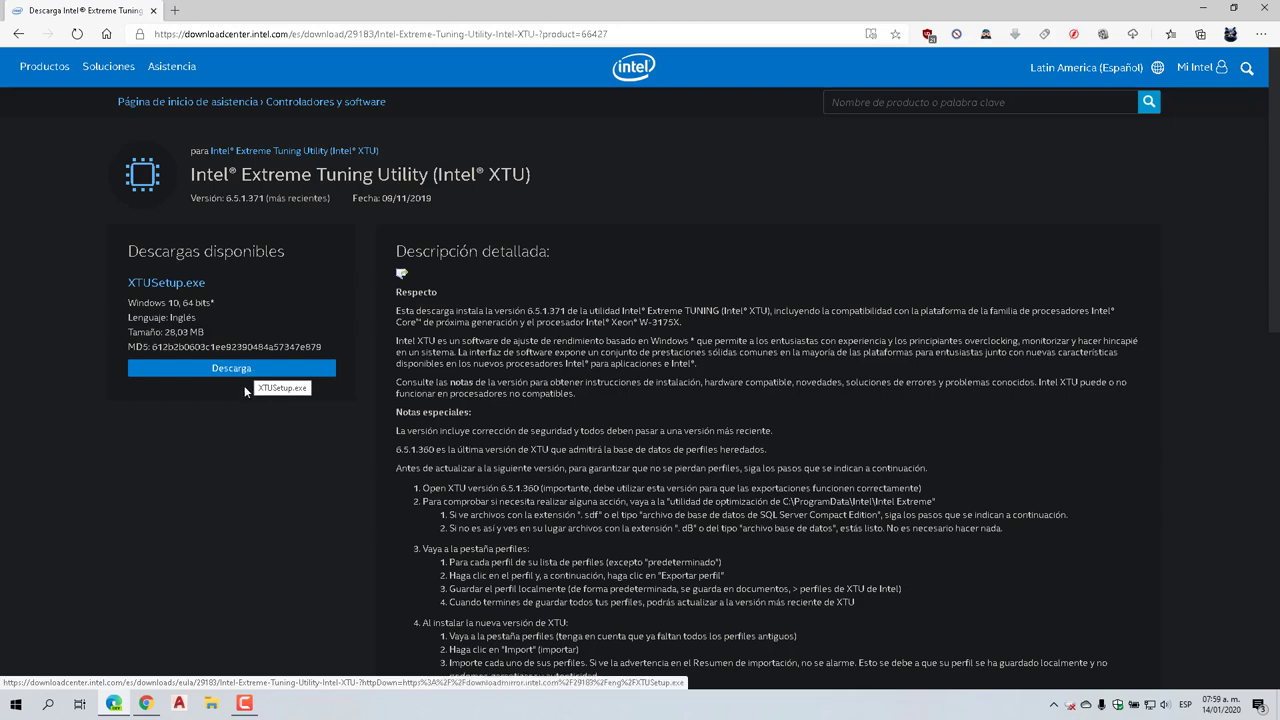
Step: Switch to Intel Extreme Tuning Utility from the desktop, check the system information and open the advanced tuning controls
left_click(1201, 9)
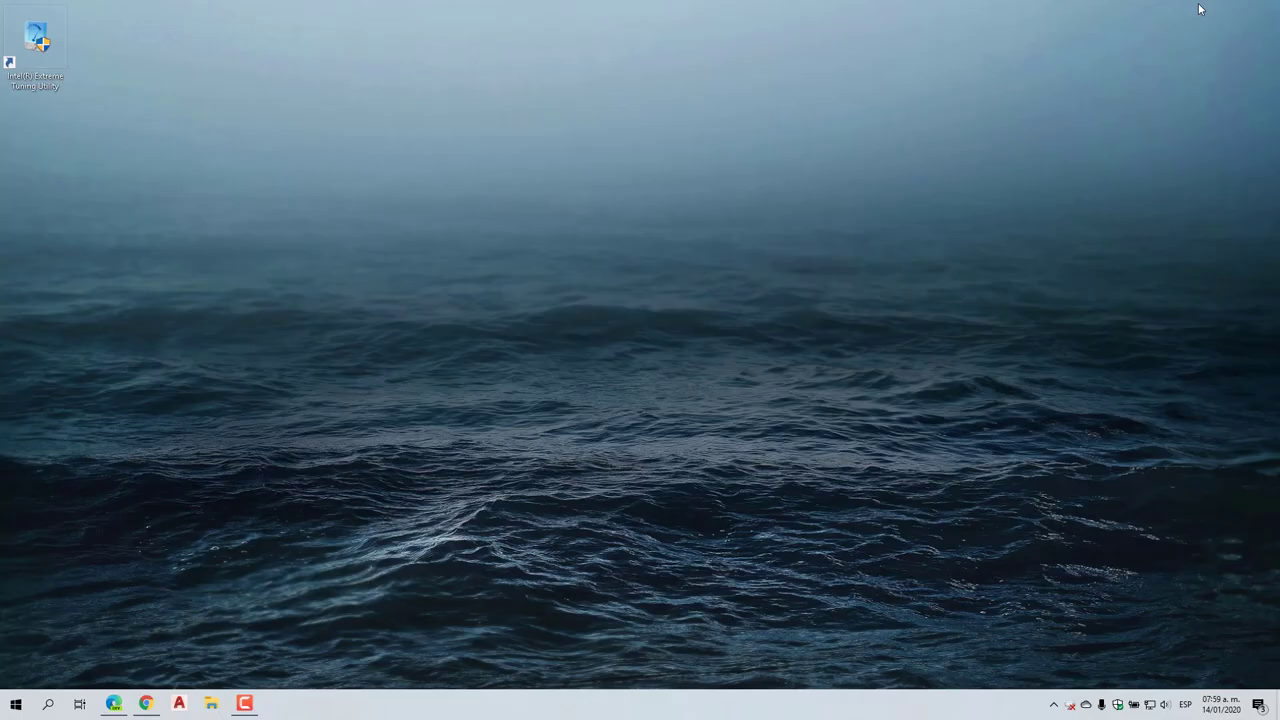
double_click(44, 46)
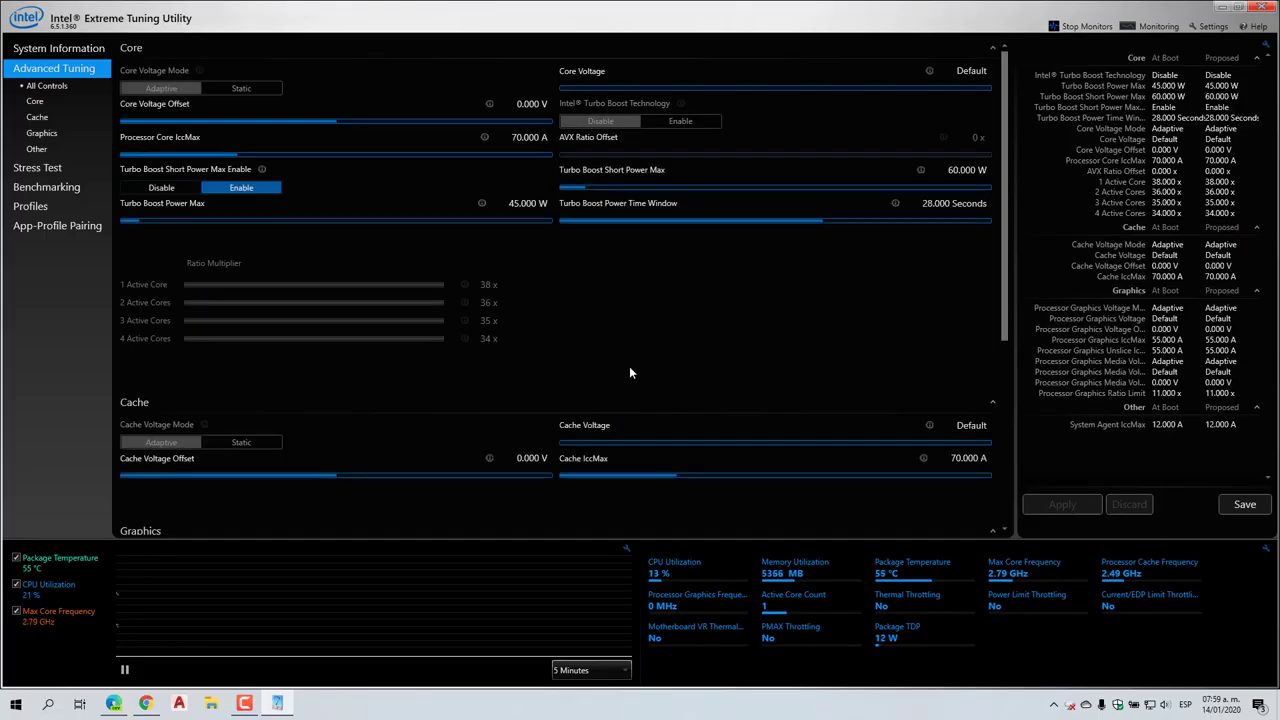
left_click(60, 52)
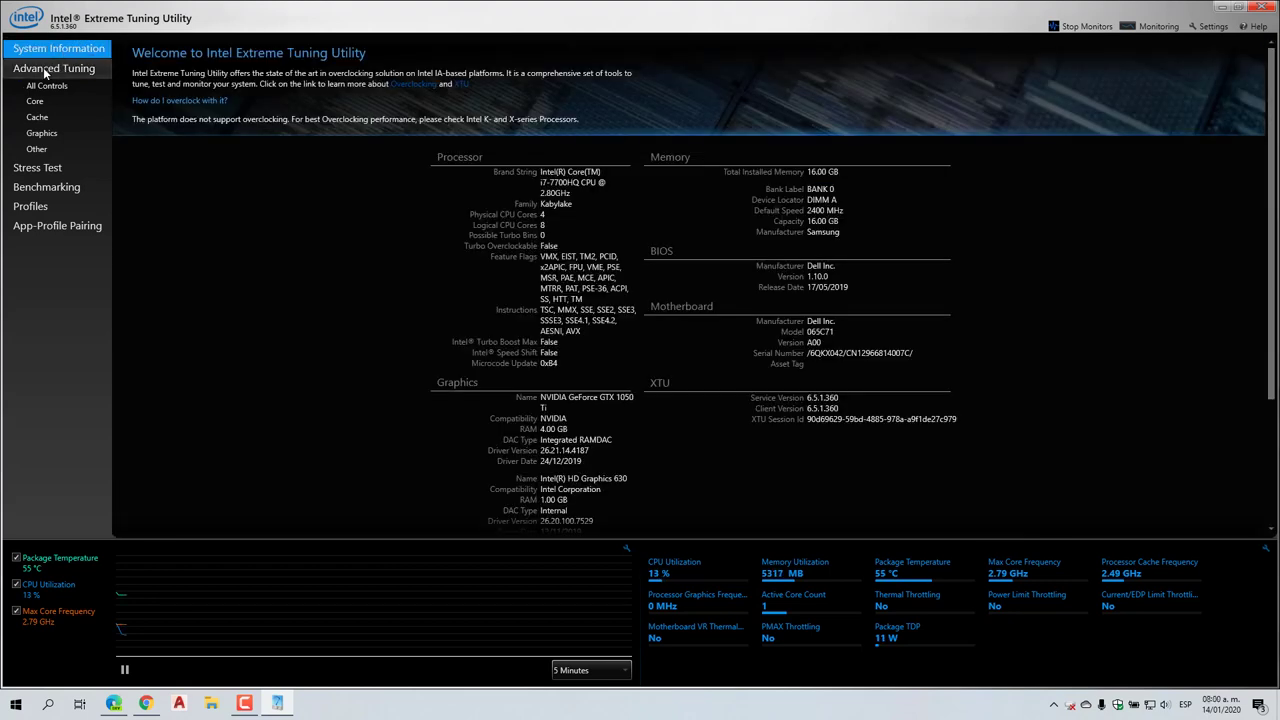
left_click(56, 71)
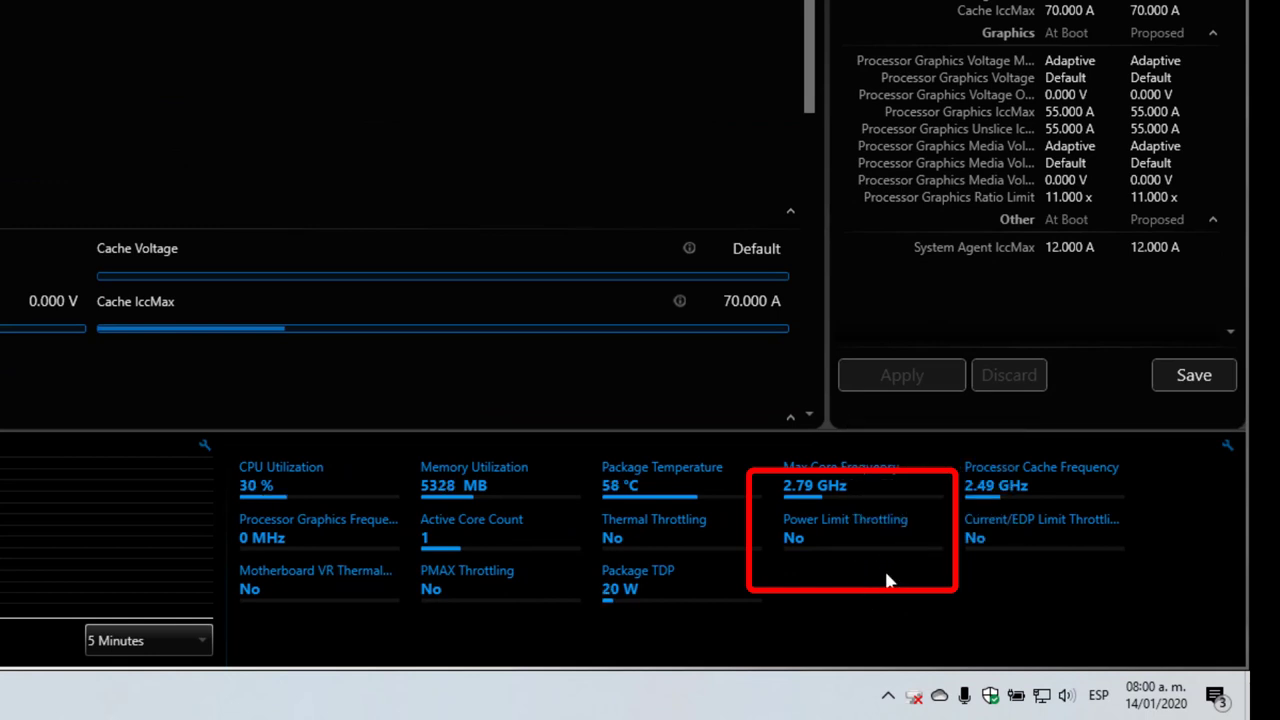
Step: Examine the power limit throttling monitor and the Turbo Boost Power Max setting, dismissing the Driver Booster notification
mouse_move(811, 557)
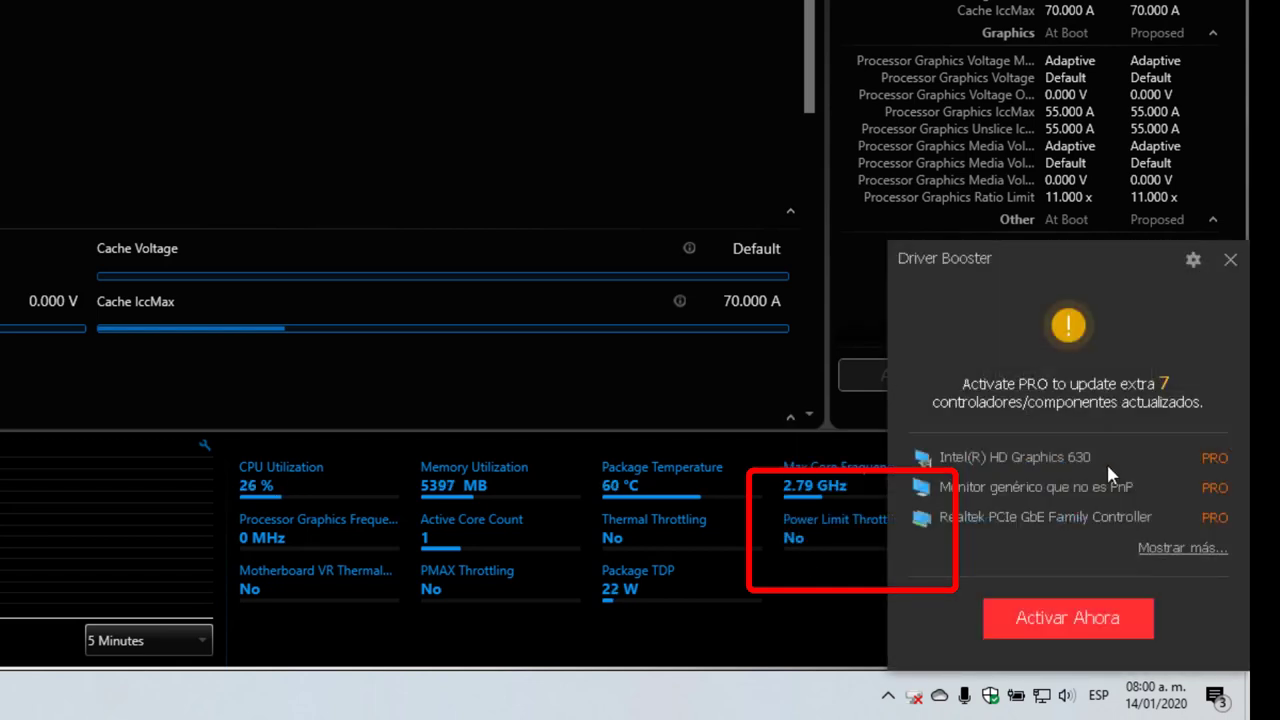
left_click(1230, 259)
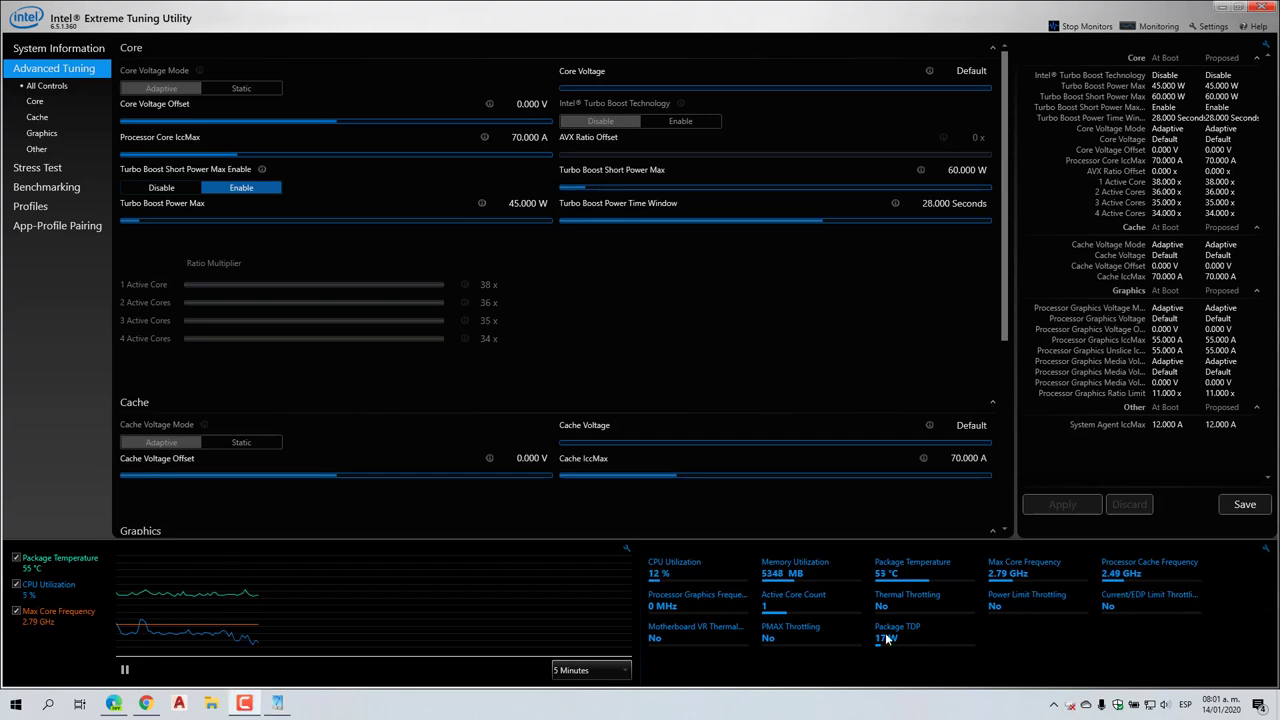
mouse_move(519, 216)
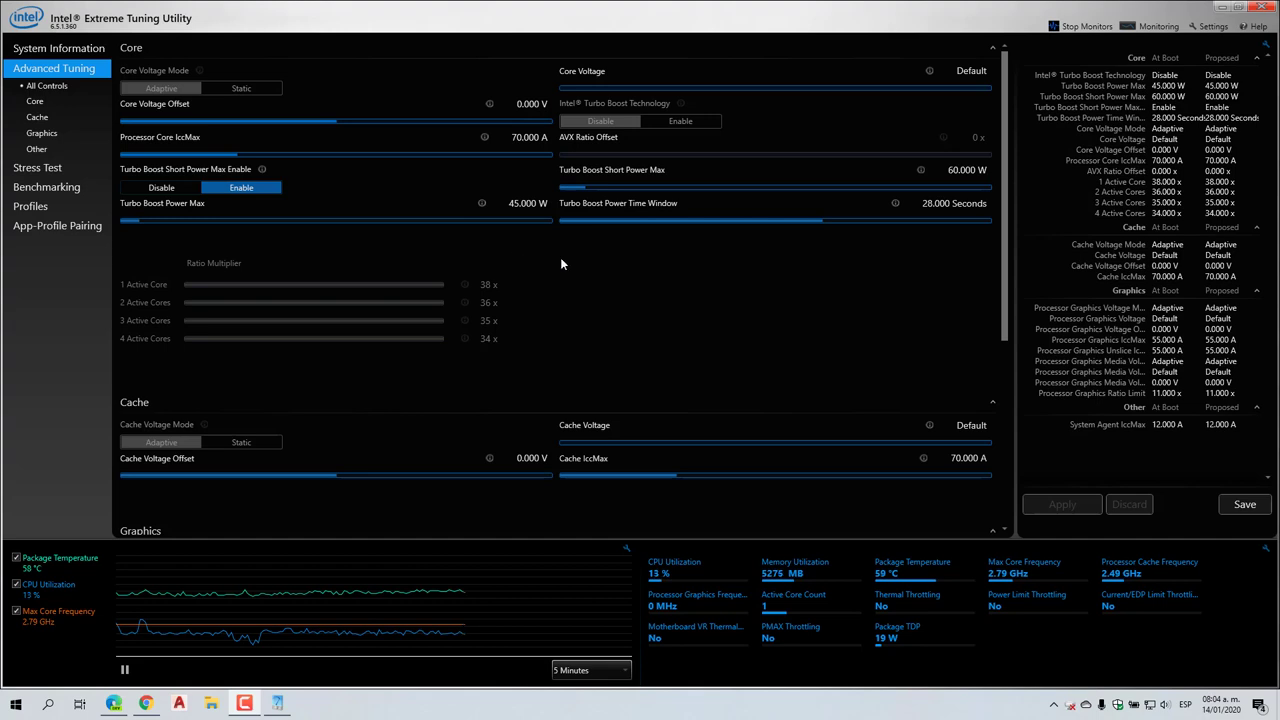
Step: Minimize the tuning utility and open the Control Panel system information window, closing the Windows settings page
left_click(1222, 10)
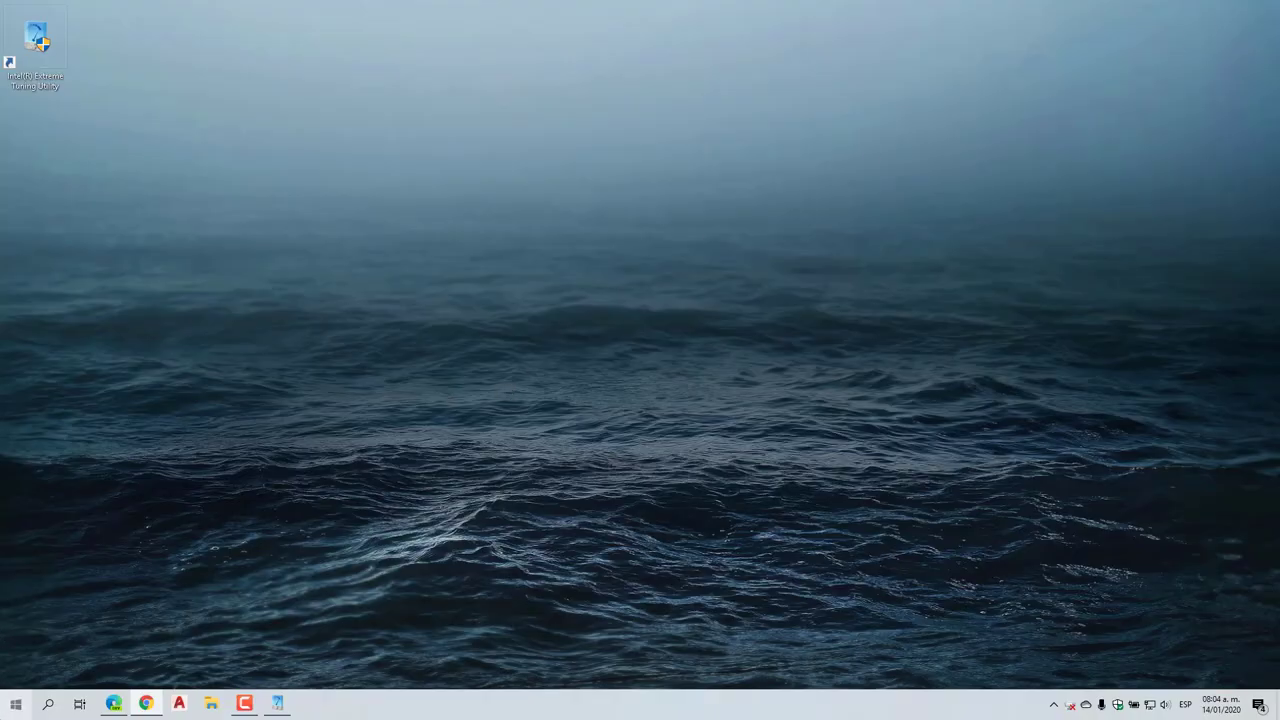
right_click(15, 703)
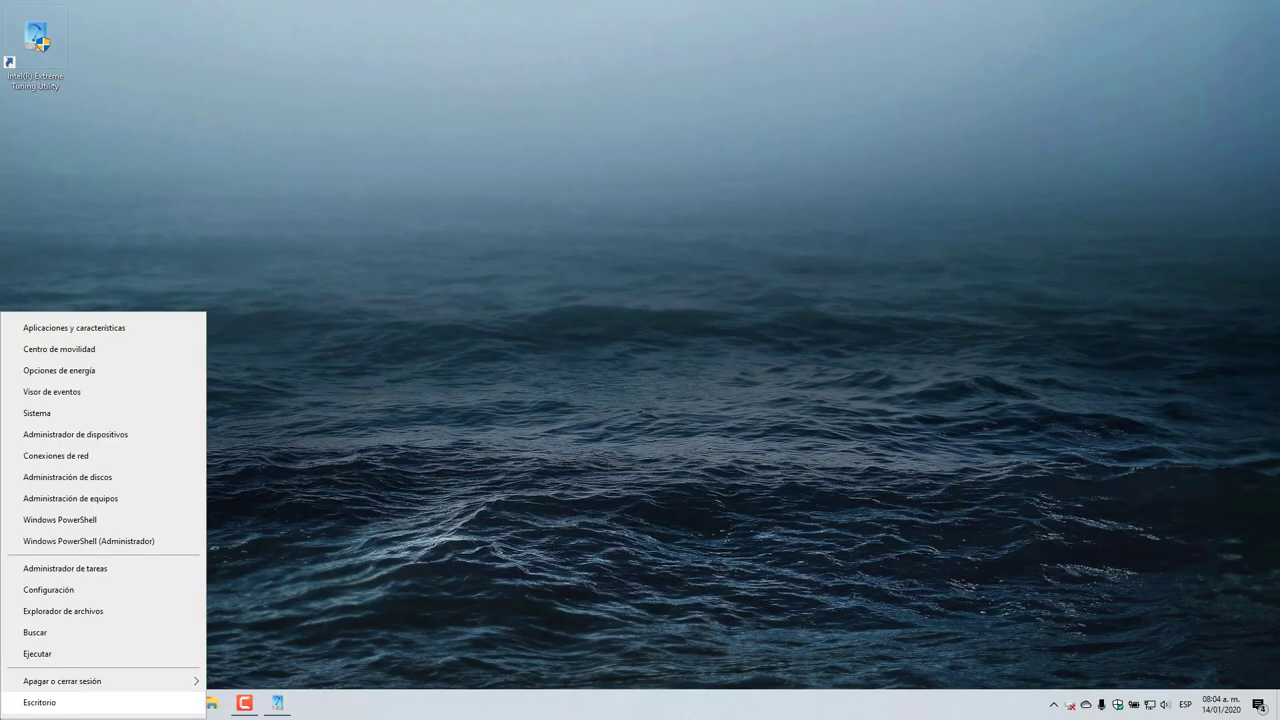
left_click(58, 418)
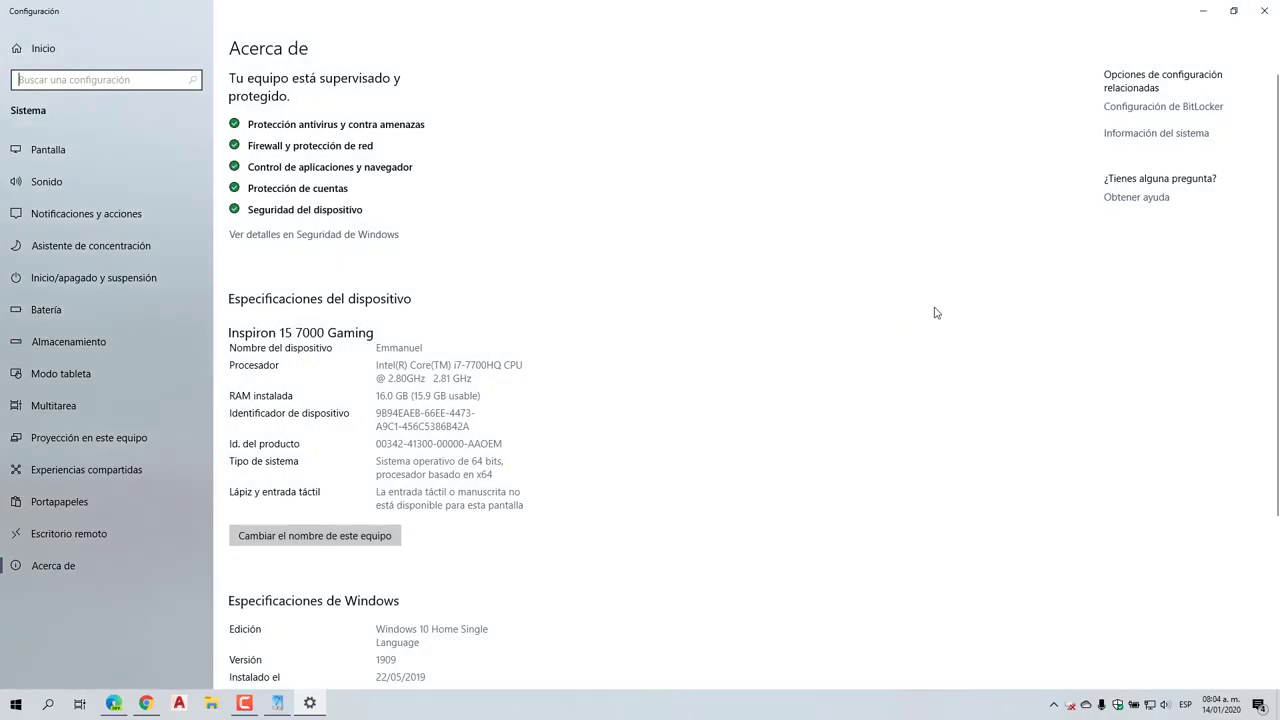
left_click(1148, 138)
left_click(1264, 10)
left_click_drag(792, 205, 776, 131)
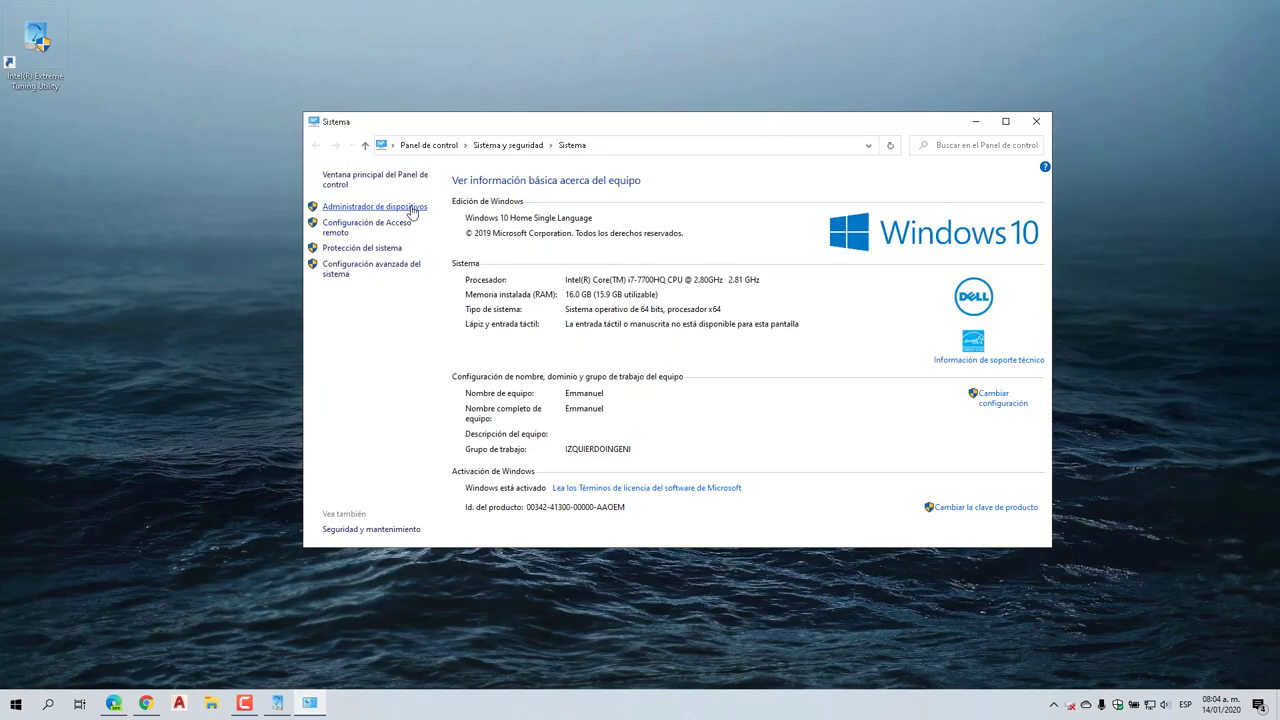
Step: Open Device Manager and expand the system devices category to show the Intel(R) Dynamic Platform and Thermal Framework entries
left_click(411, 207)
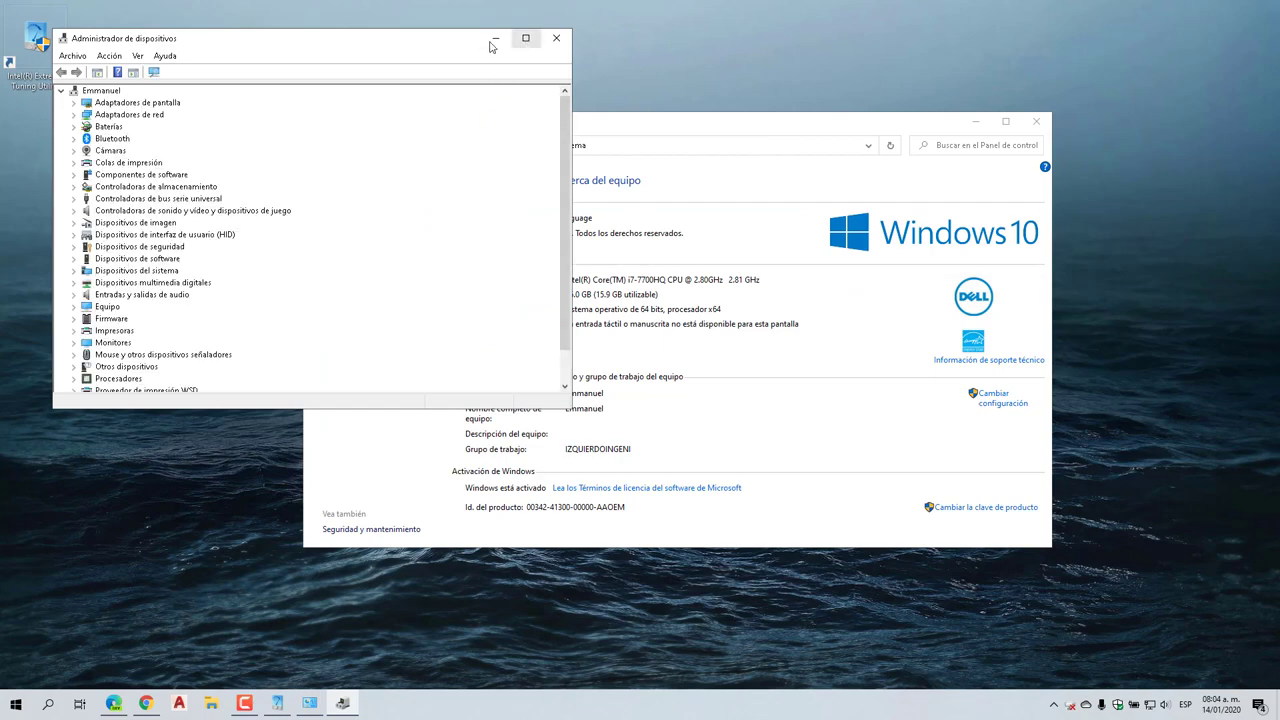
left_click_drag(475, 52, 820, 154)
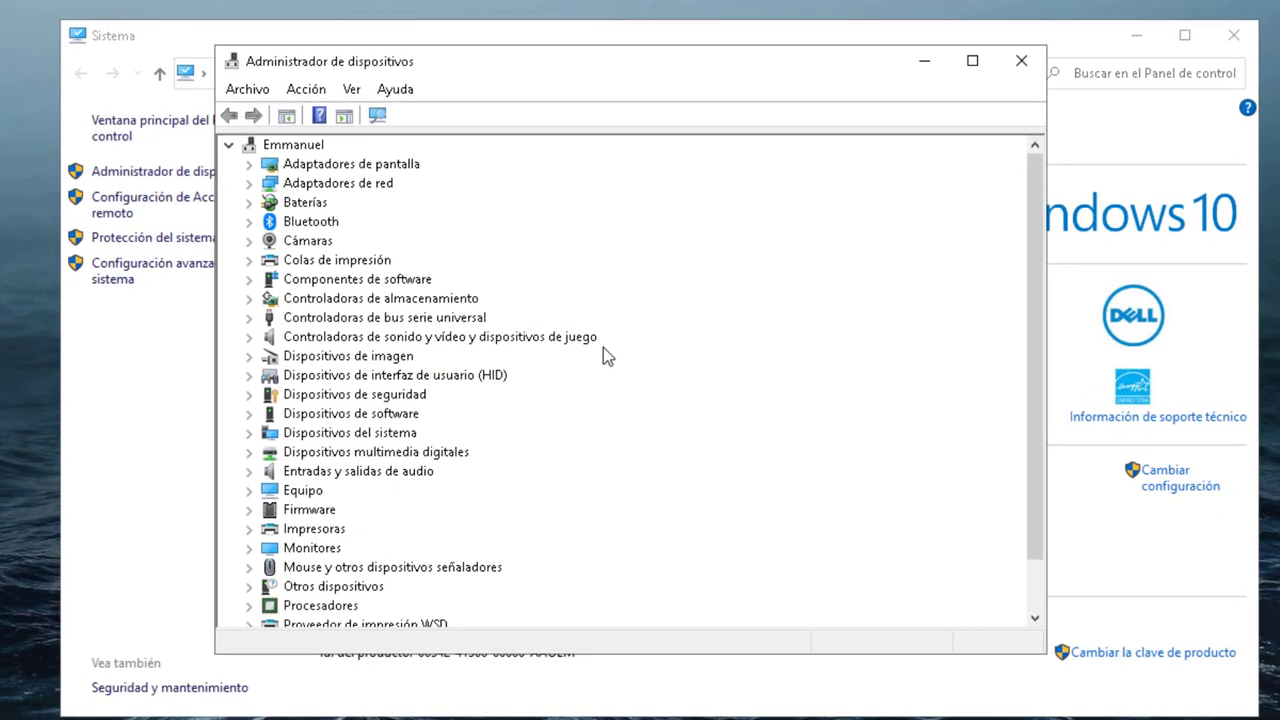
left_click(299, 432)
left_click(250, 433)
left_click_drag(1037, 337, 1035, 422)
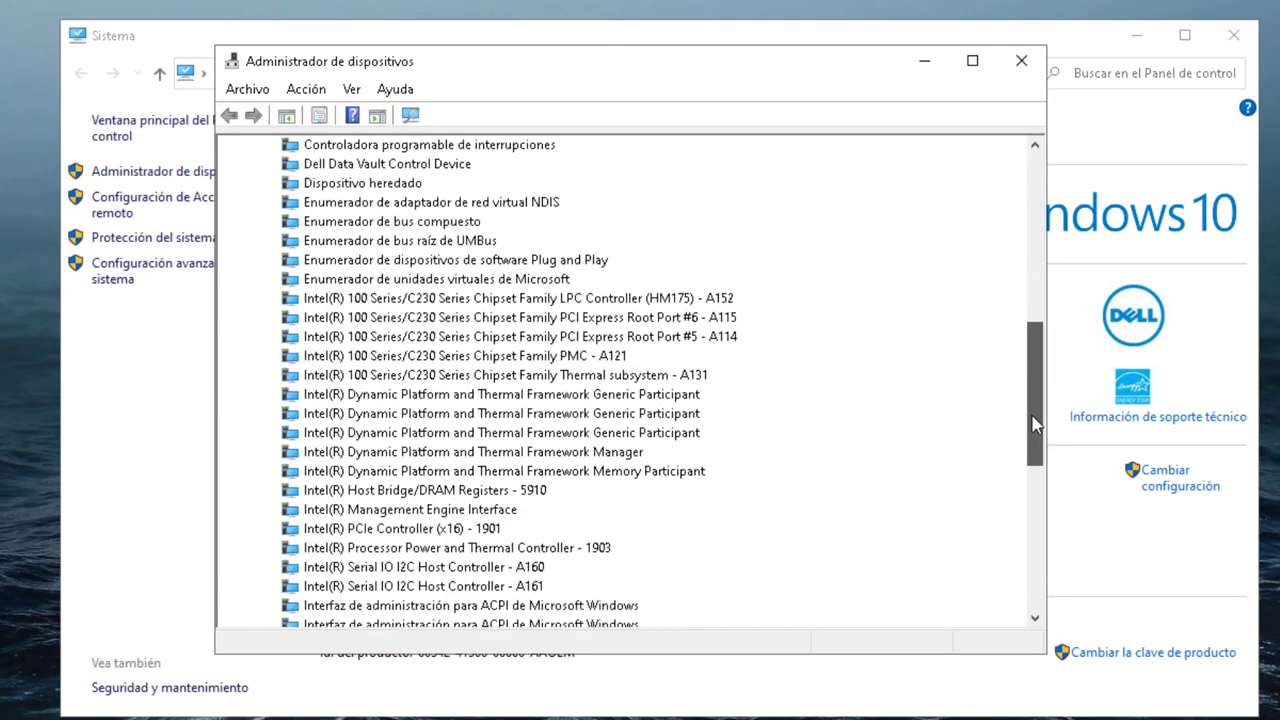
Step: Examine the Intel(R) Dynamic Platform and Thermal Framework Generic Participant, Manager and Memory Participant devices one by one
left_click(497, 401)
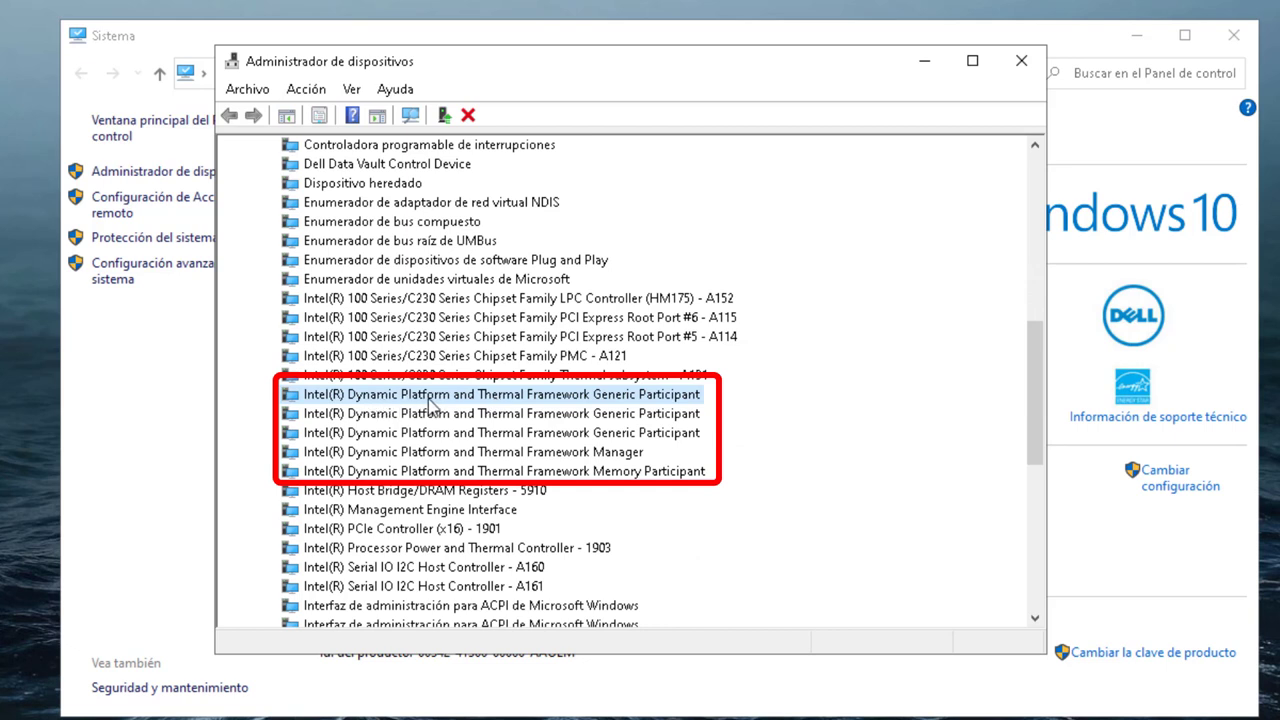
left_click(573, 415)
left_click(572, 435)
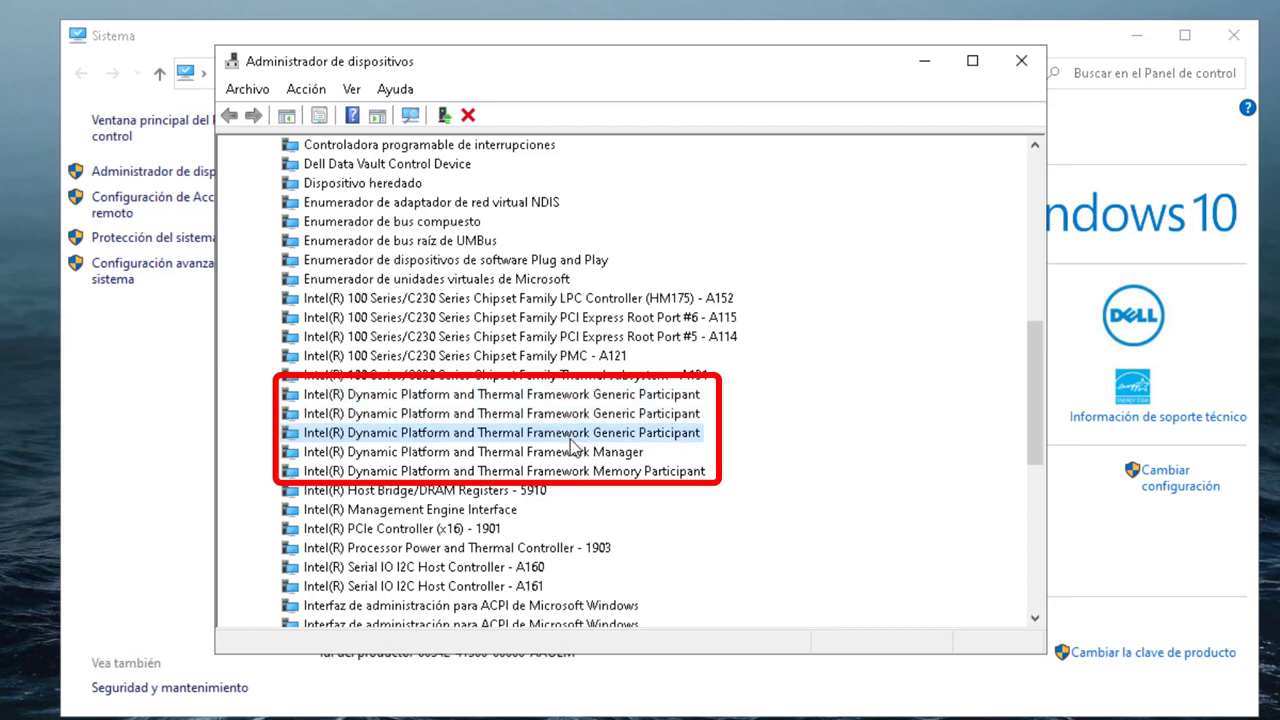
left_click(570, 452)
left_click(566, 471)
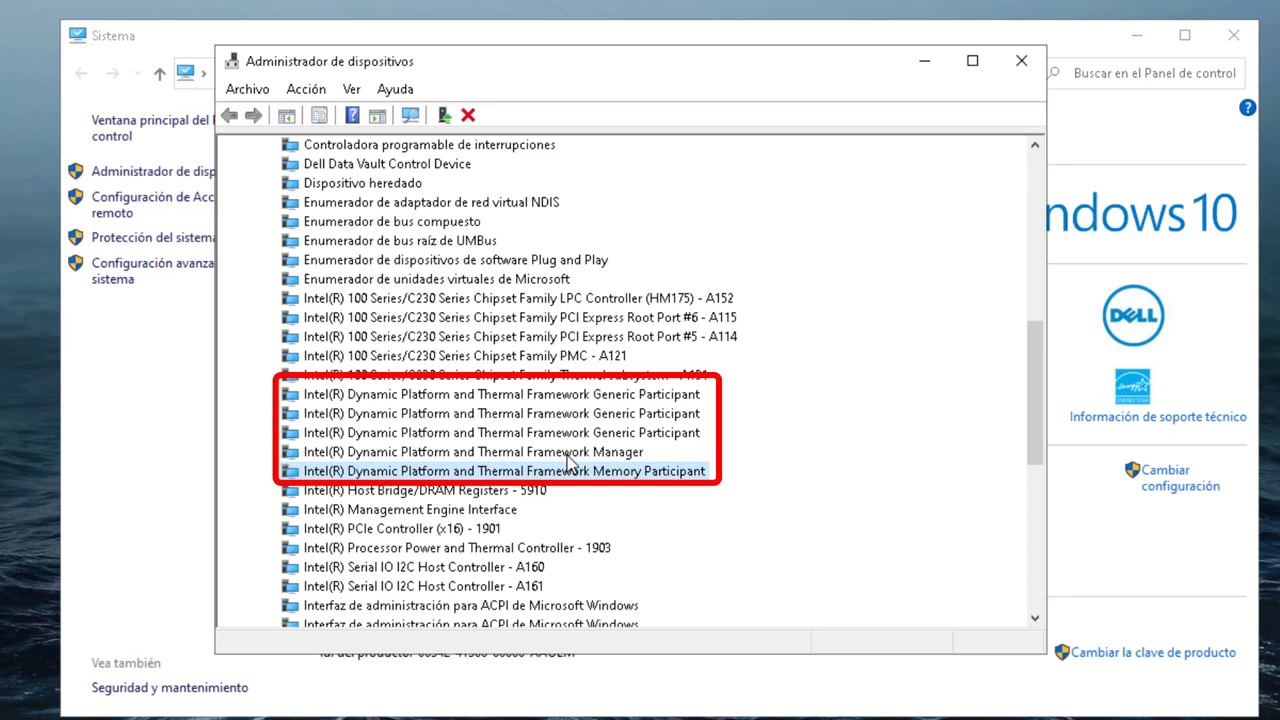
left_click(556, 396)
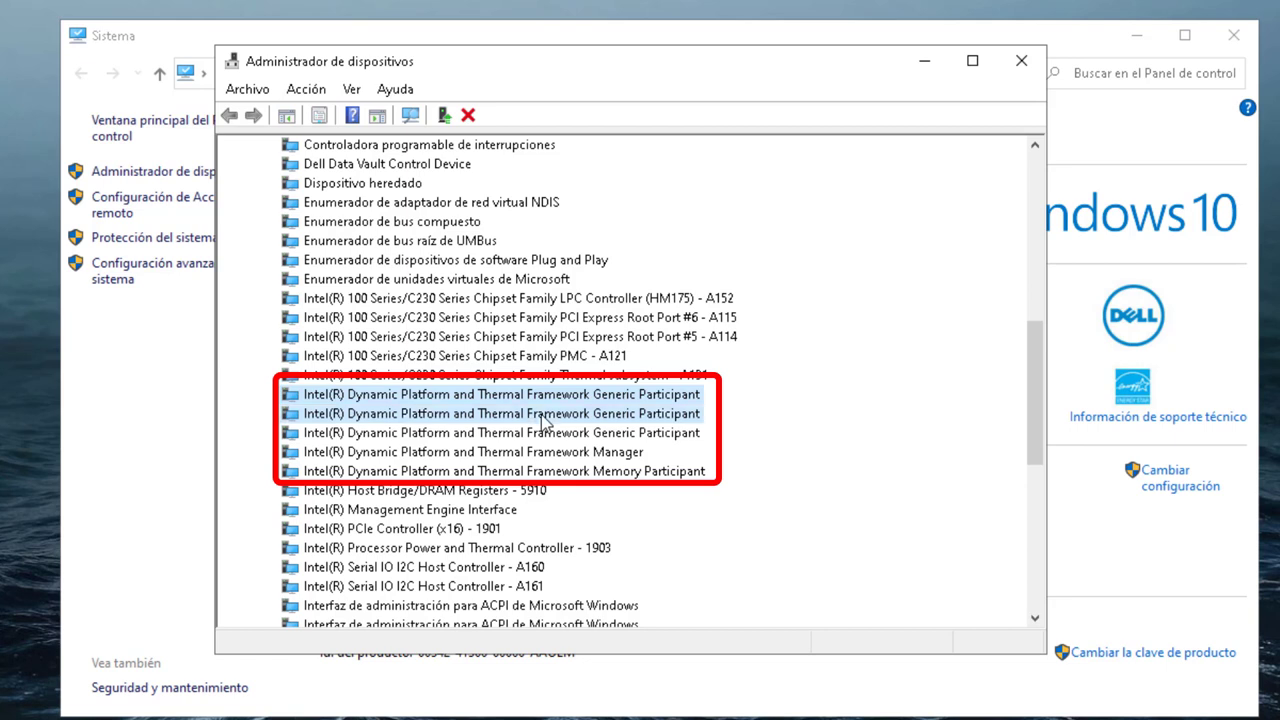
left_click(541, 418)
left_click(542, 436)
left_click(544, 455)
left_click(546, 470)
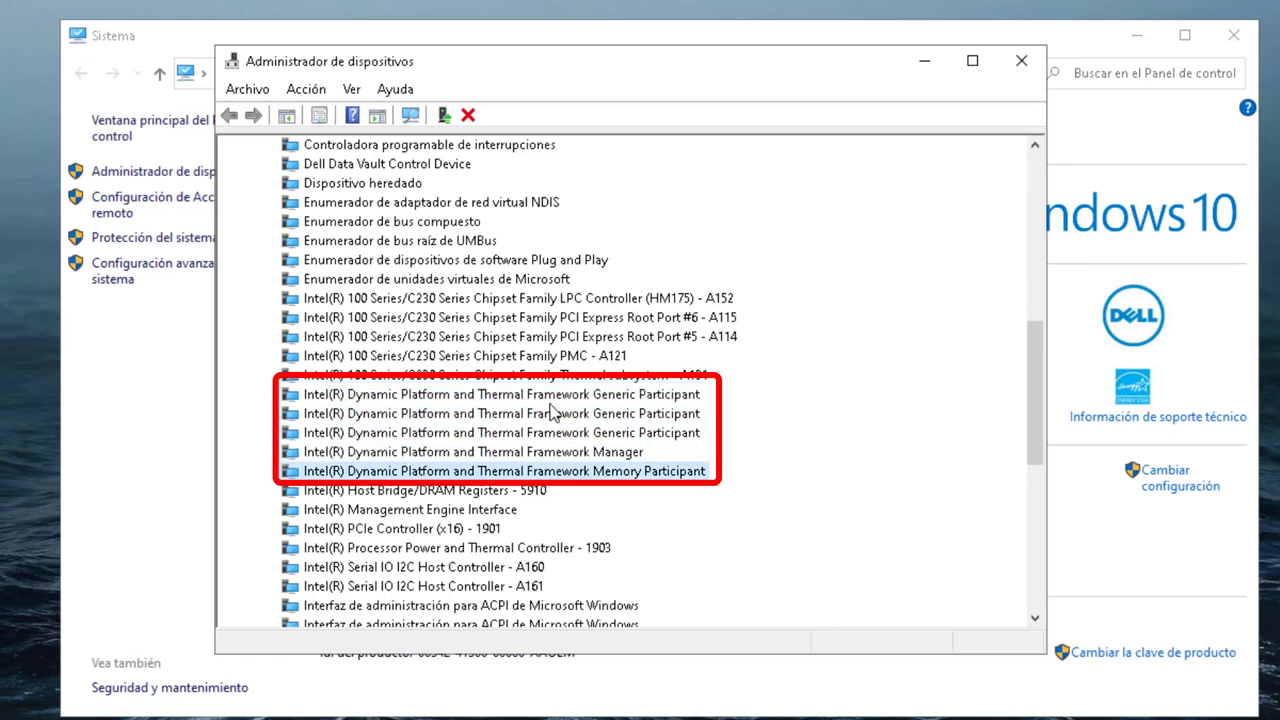
left_click(557, 397)
left_click(558, 414)
left_click(557, 434)
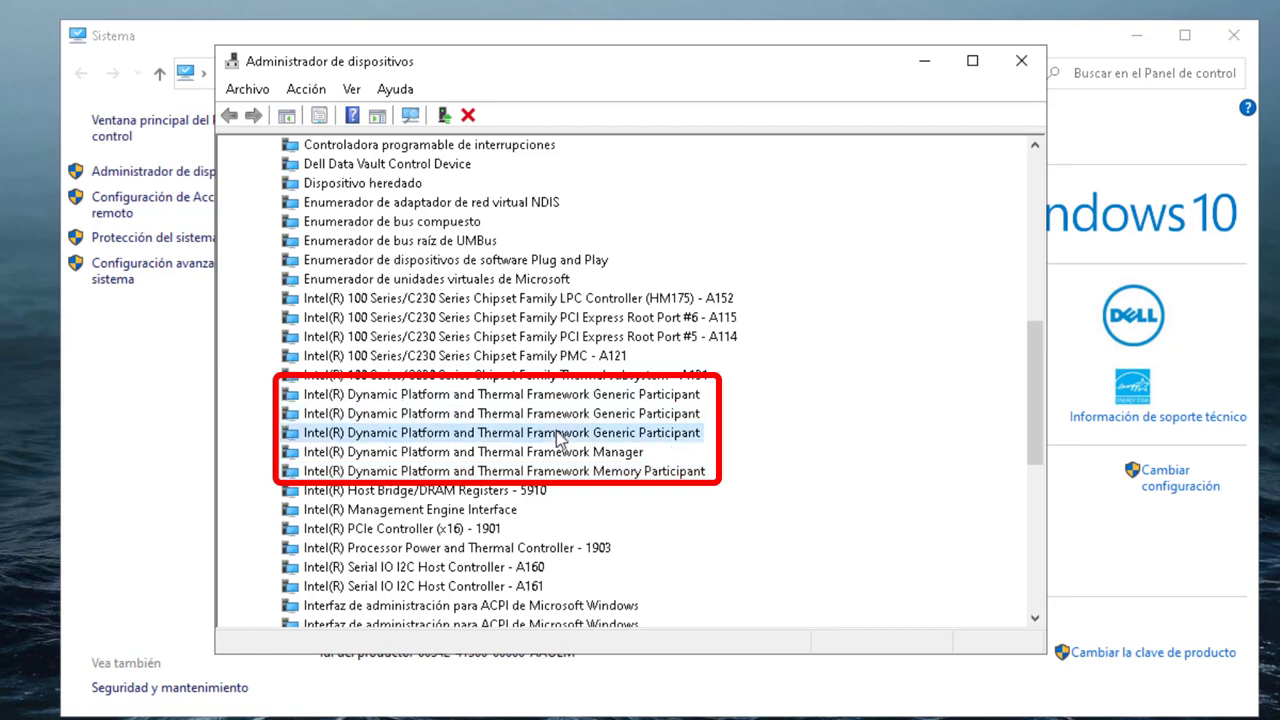
left_click(558, 454)
left_click(559, 472)
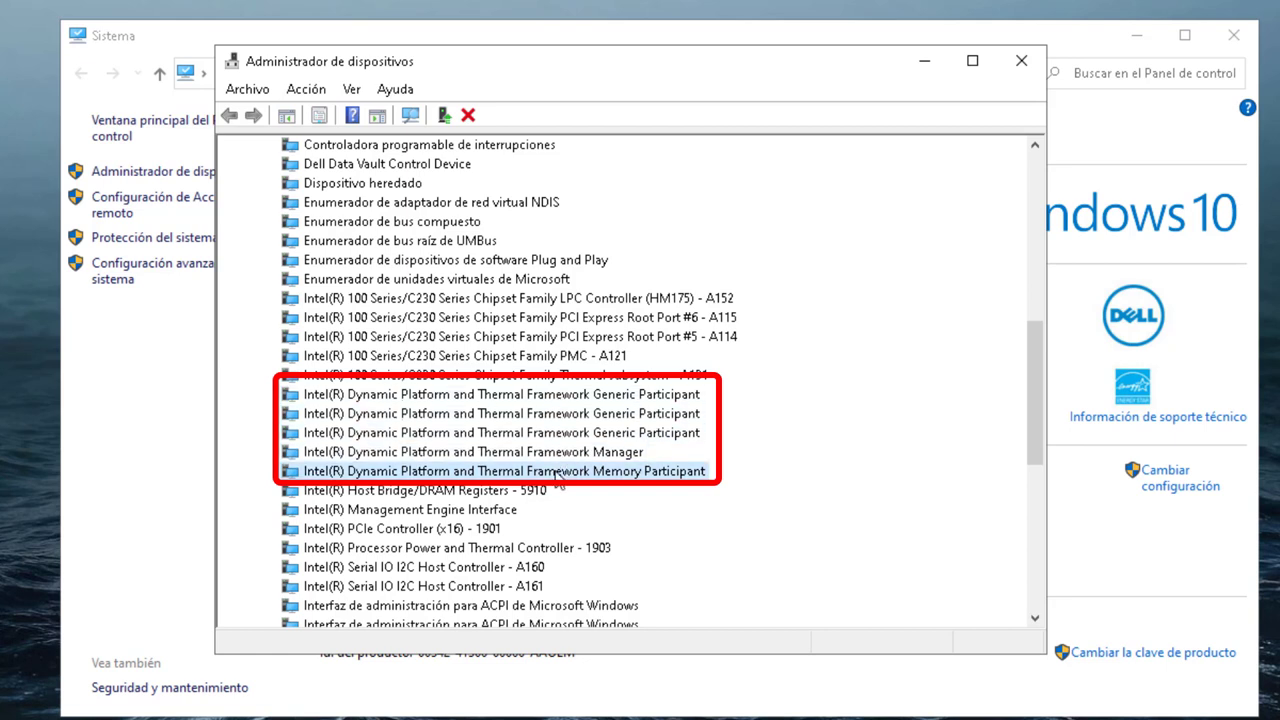
left_click(563, 396)
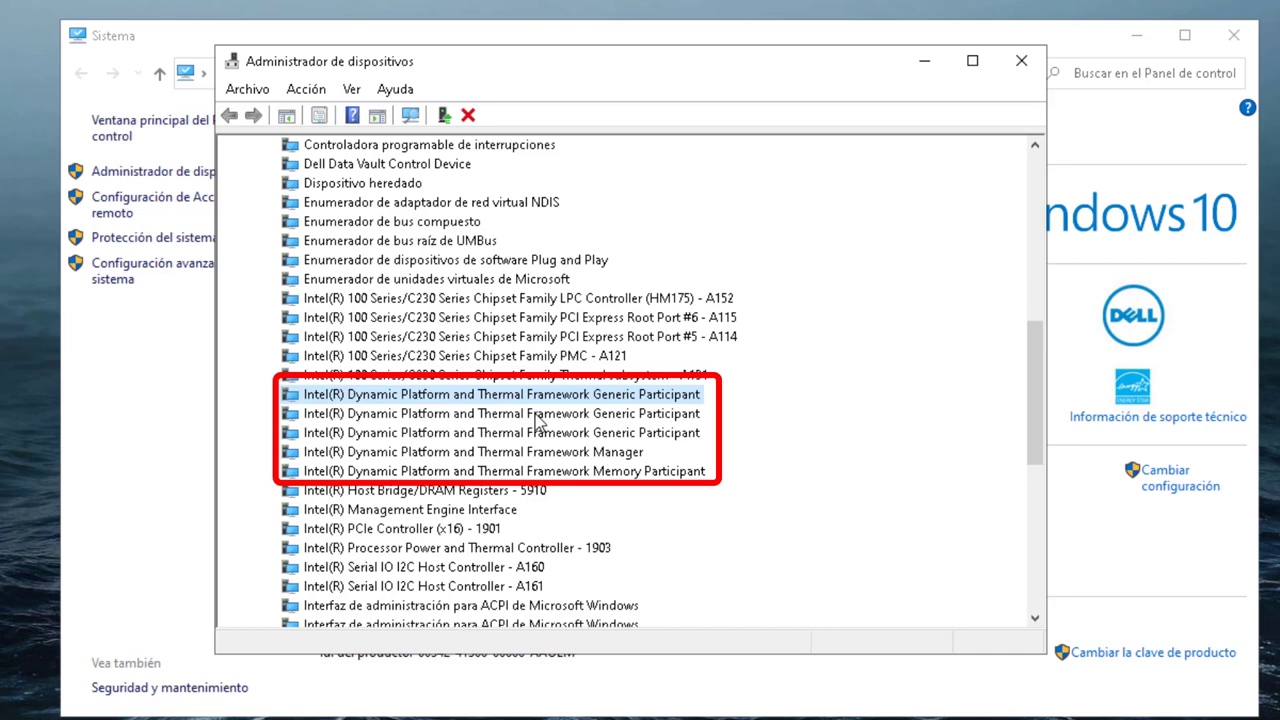
left_click(535, 418)
left_click(545, 435)
left_click(558, 455)
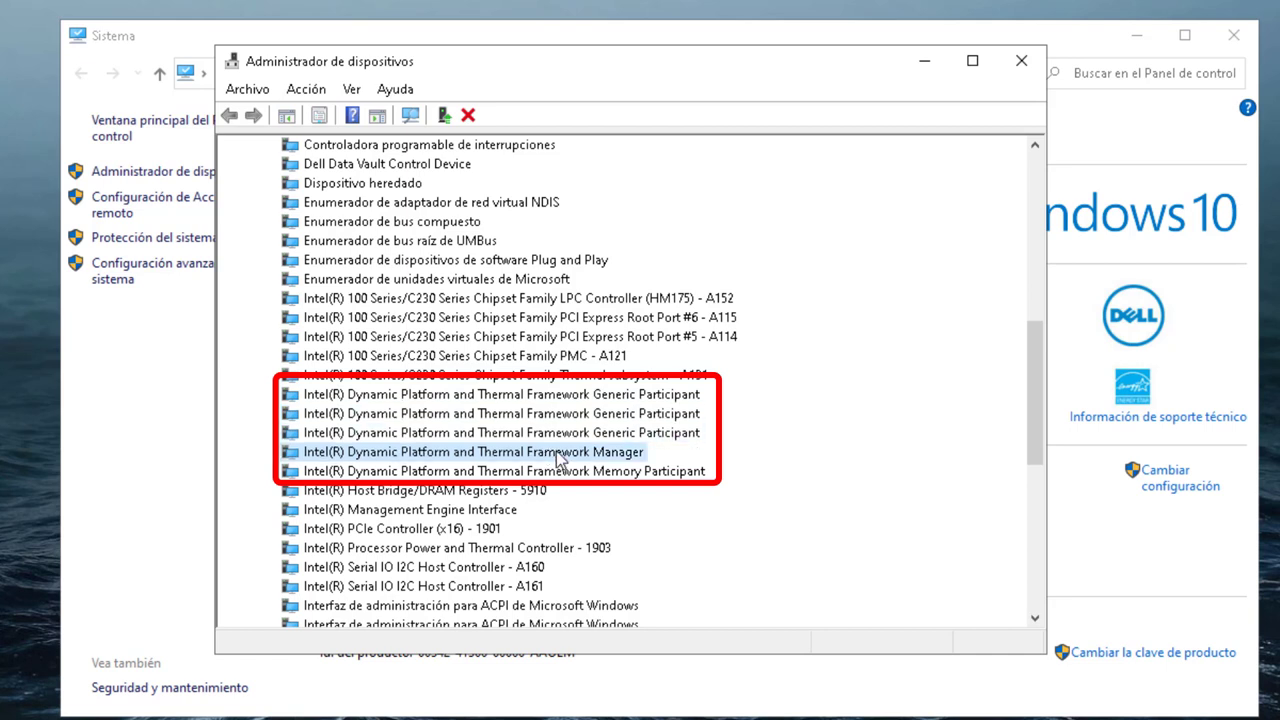
left_click(562, 472)
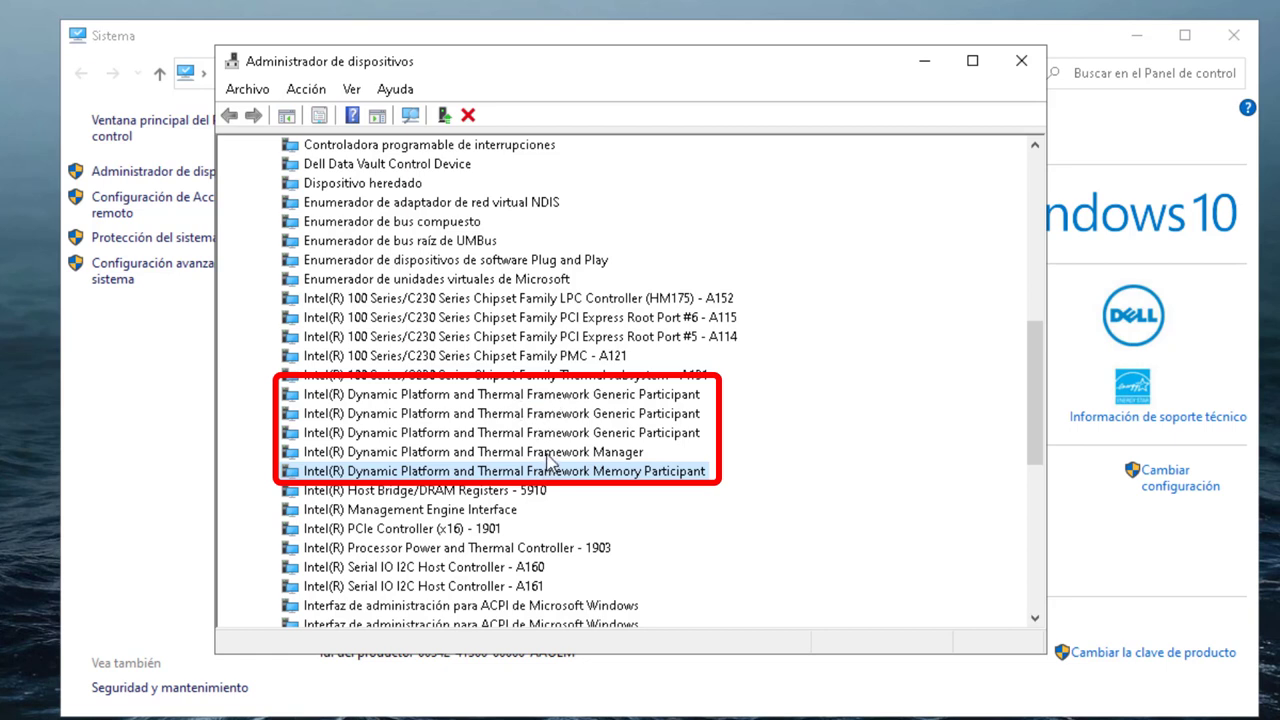
left_click(547, 398)
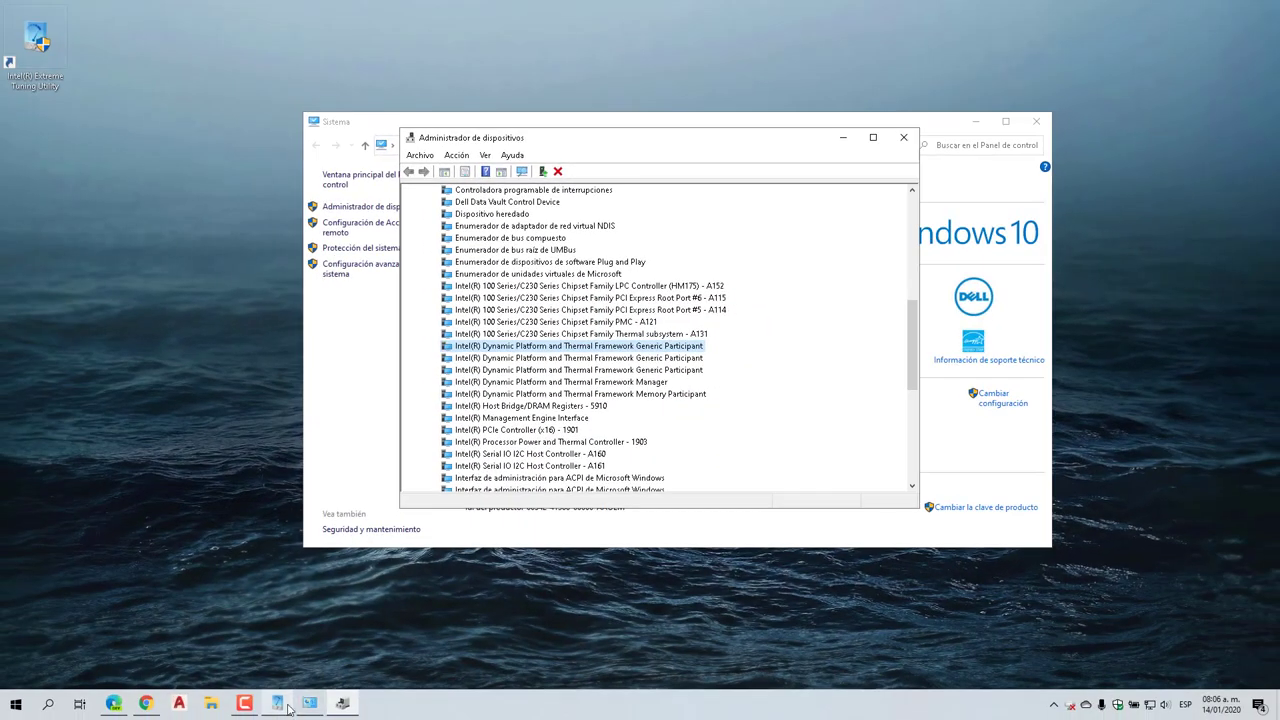
Step: Switch back to Intel Extreme Tuning Utility's advanced tuning controls and minimize Device Manager
left_click(284, 705)
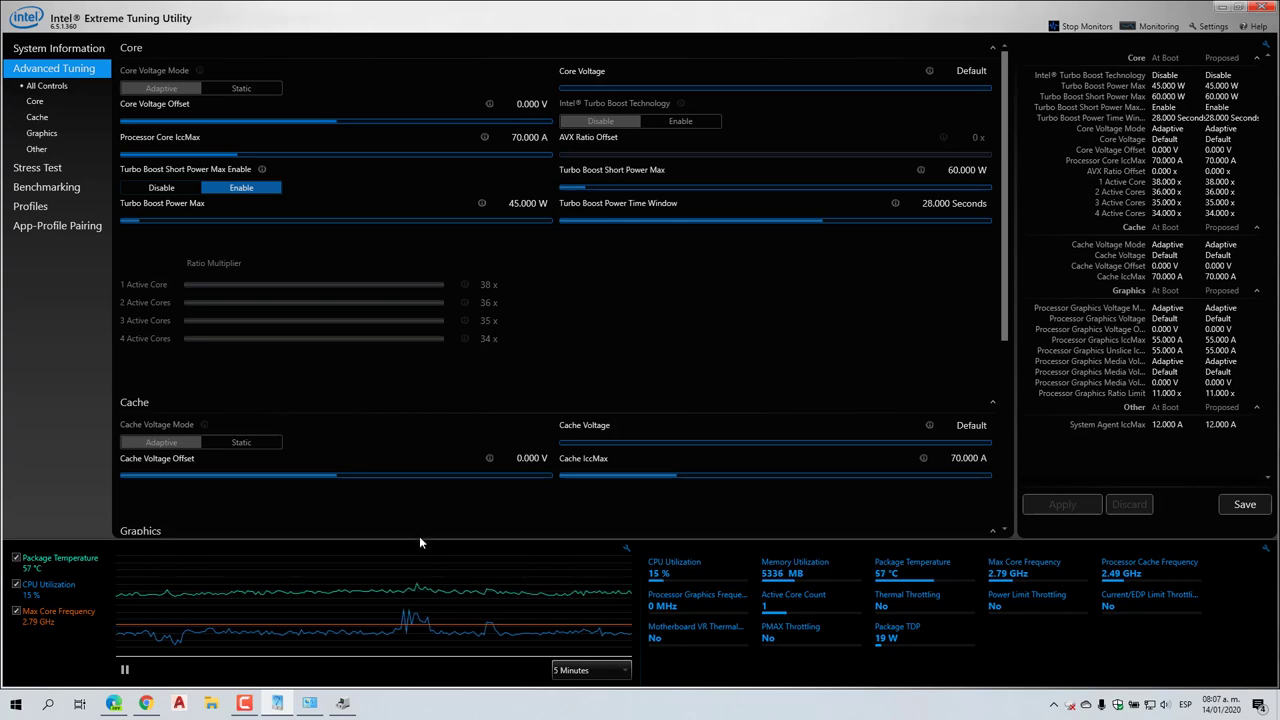
left_click(342, 703)
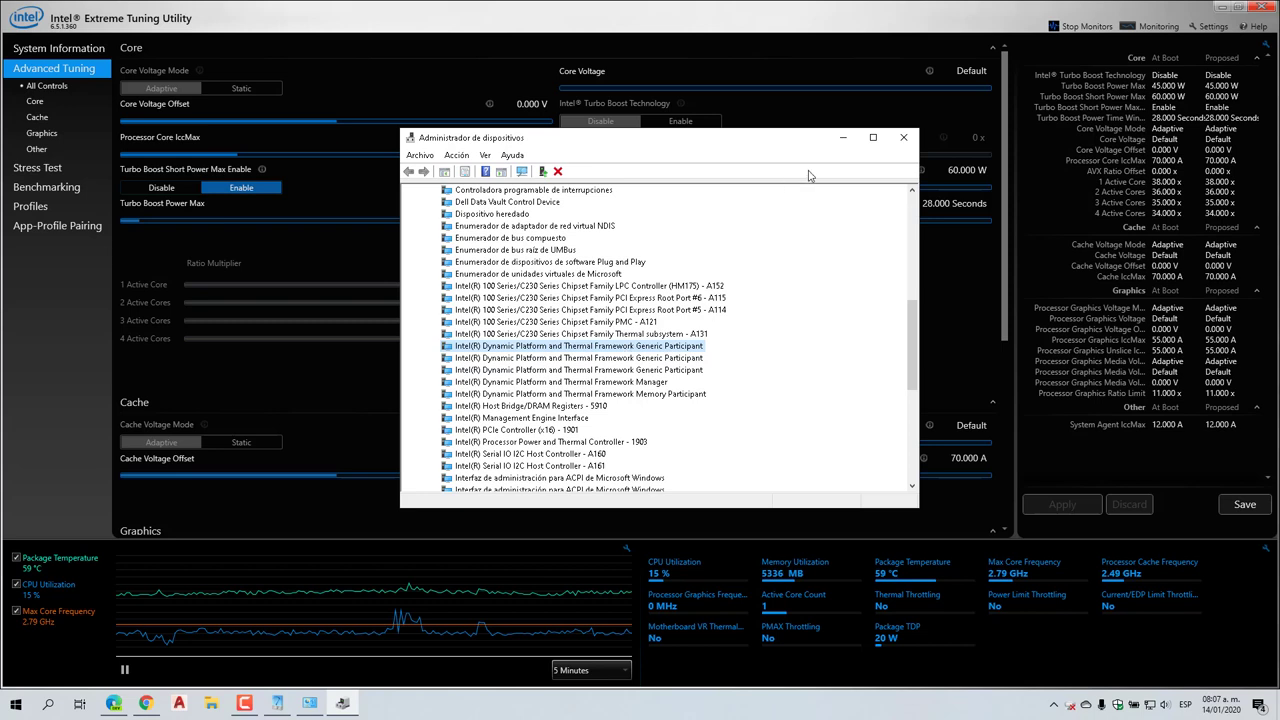
left_click(840, 138)
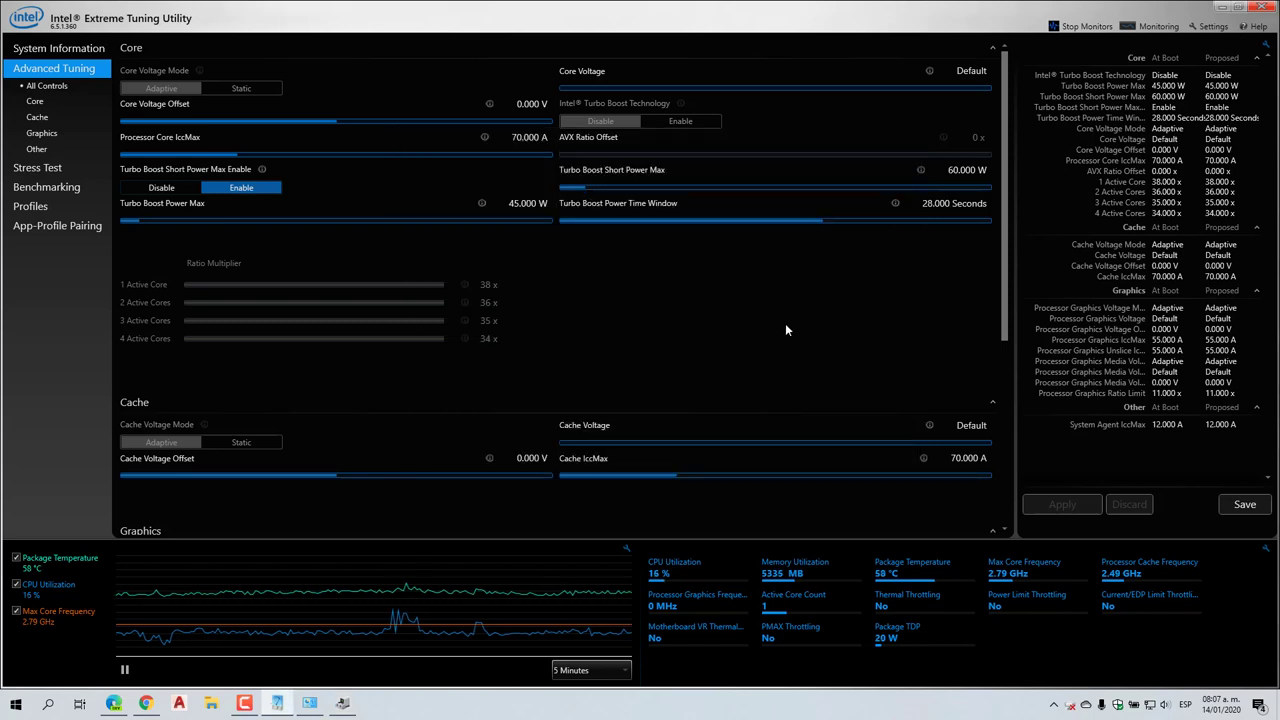